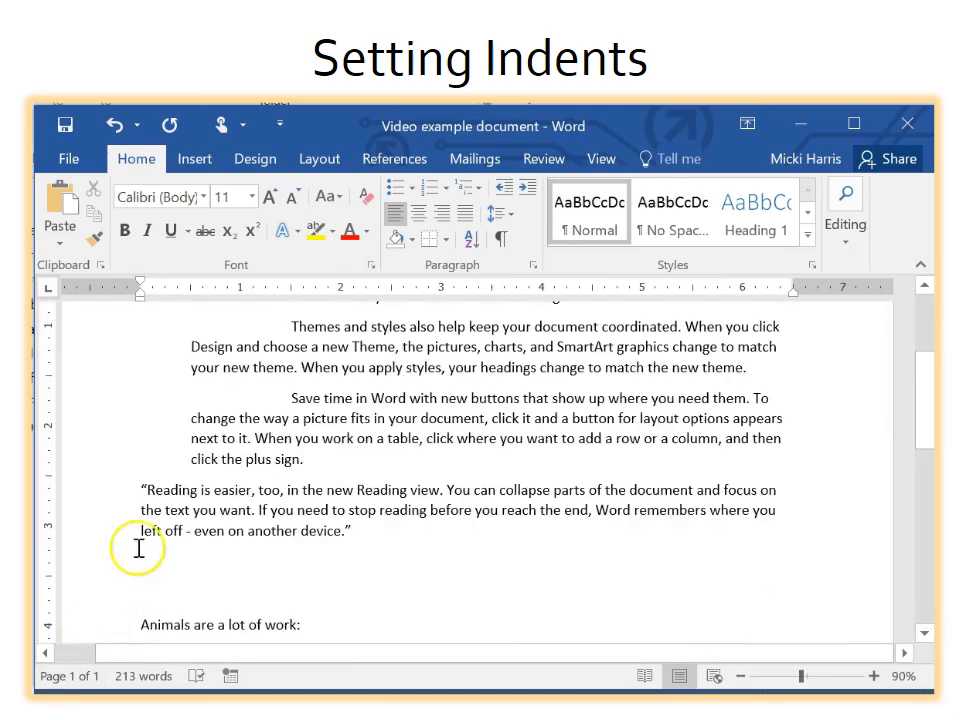
Indent the quoted paragraph starting "Reading is easier" by about 1 inch from both the left and right margins.
{"action": "left_click_drag", "start_coordinate": [141, 296], "coordinate": [240, 290]}
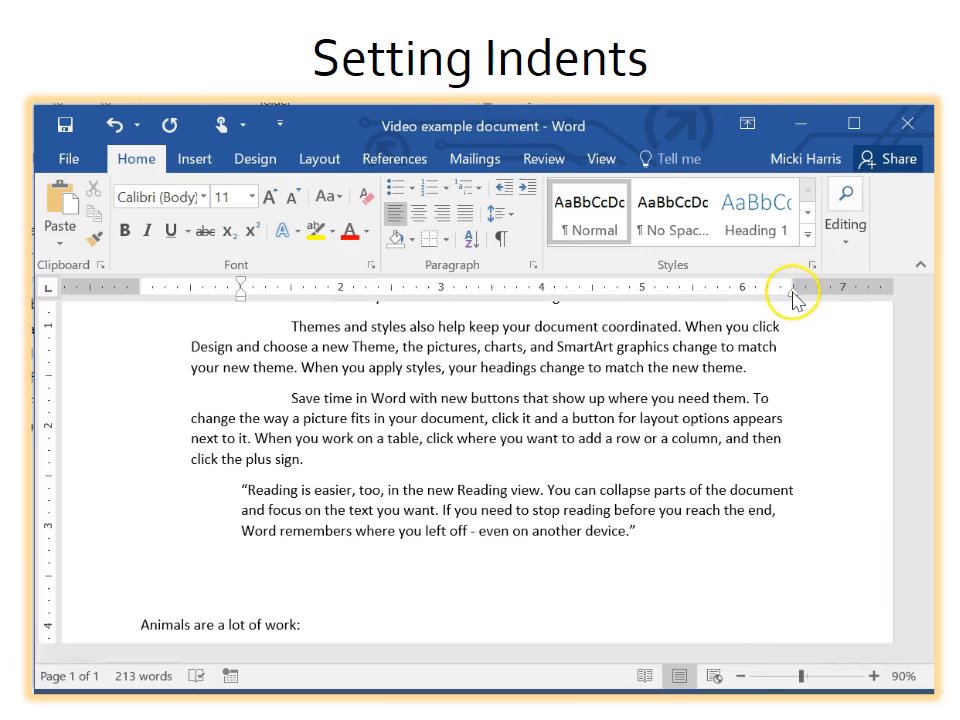
{"action": "mouse_move", "coordinate": [793, 291]}
{"action": "left_mouse_down"}
{"action": "mouse_move", "coordinate": [655, 306]}
{"action": "mouse_move", "coordinate": [690, 302]}
{"action": "left_mouse_up"}
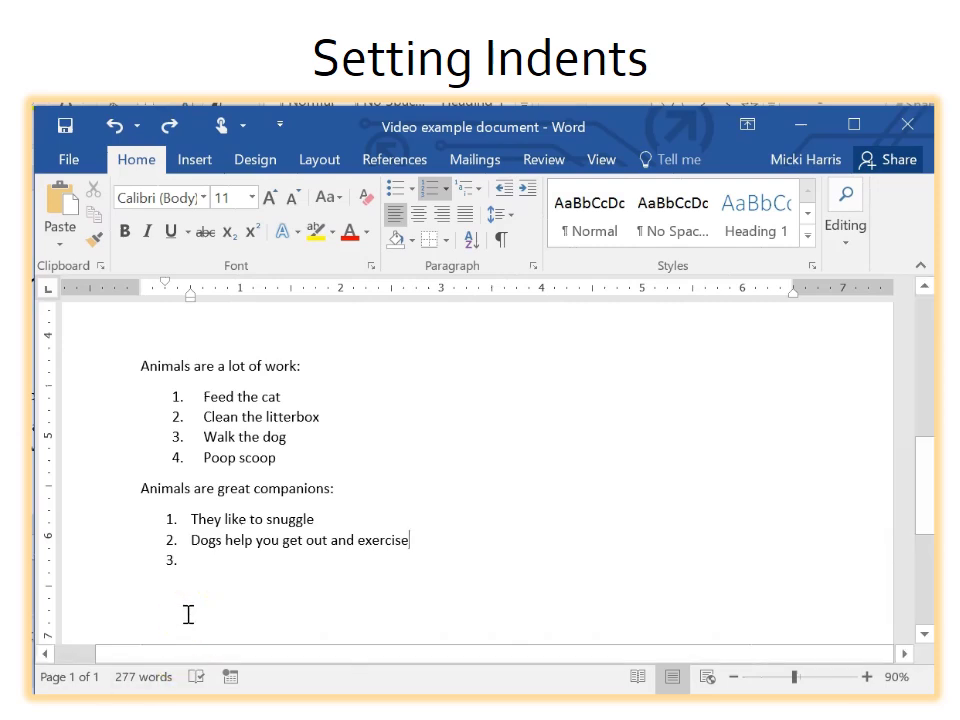
Increase the number and text indents of the numbered list under "Animals are great companions:", placing the numbers at about 0.375 inch.
{"action": "left_click", "coordinate": [289, 623]}
{"action": "left_click_drag", "start_coordinate": [189, 514], "coordinate": [197, 561]}
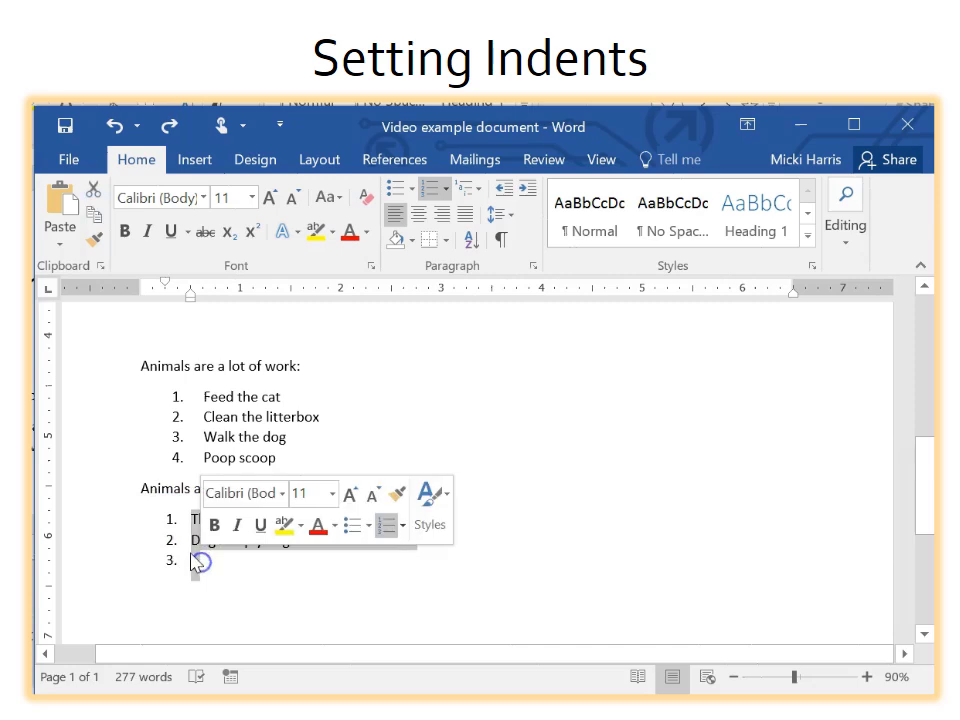
{"action": "left_click_drag", "start_coordinate": [168, 282], "coordinate": [176, 282]}
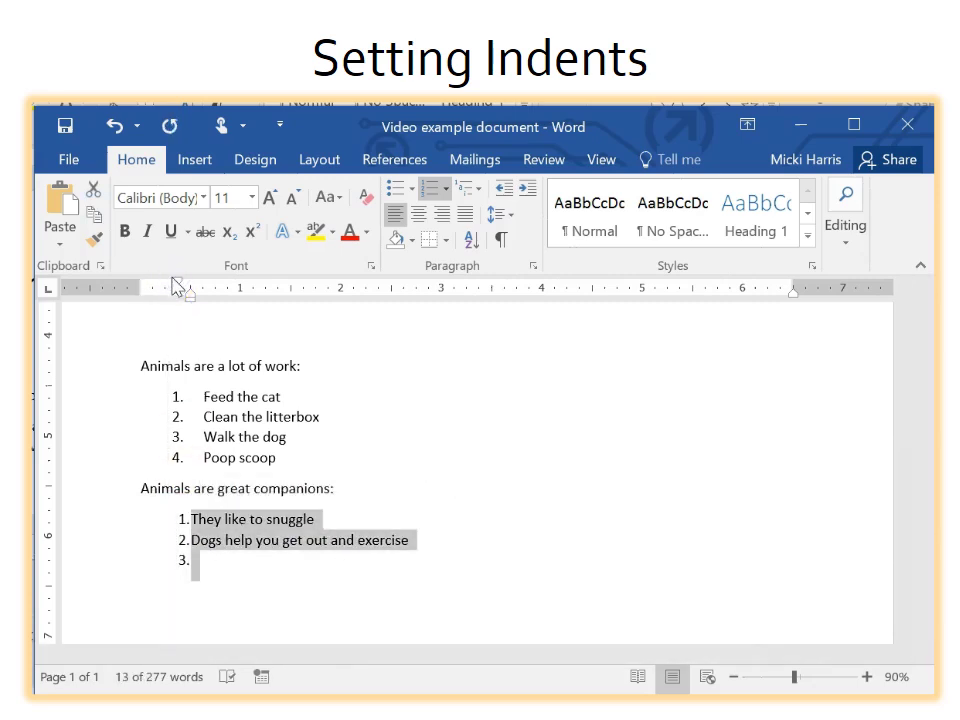
{"action": "left_click_drag", "start_coordinate": [176, 283], "coordinate": [205, 300]}
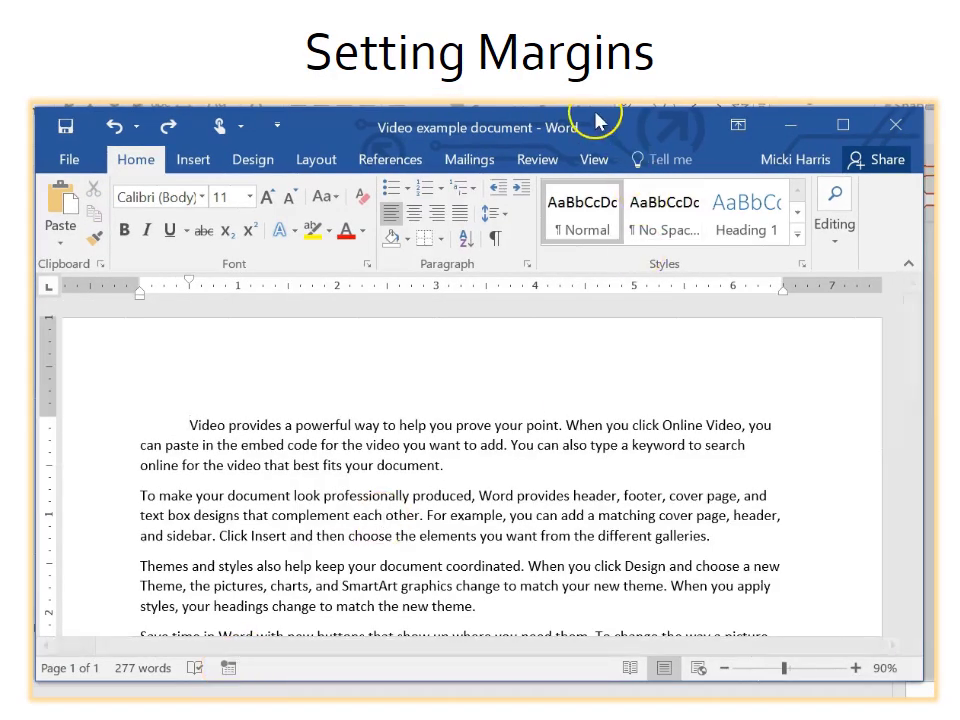
Widen the left and right page margins to about 1.5 inches each on the rulers of the example document.
{"action": "left_click", "coordinate": [598, 163]}
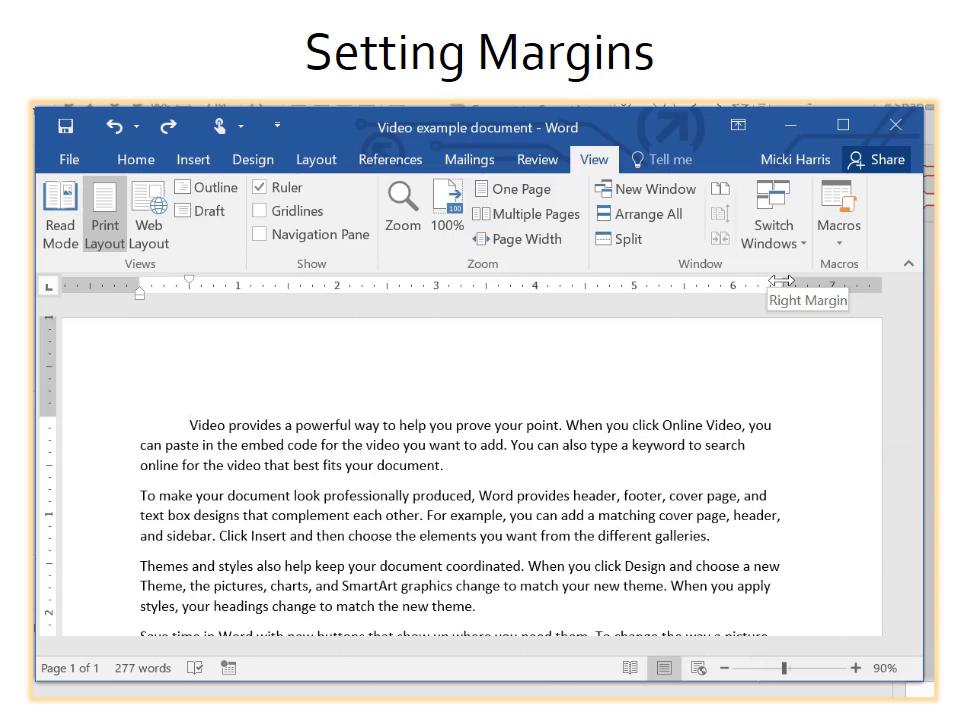
{"action": "left_click", "coordinate": [422, 366]}
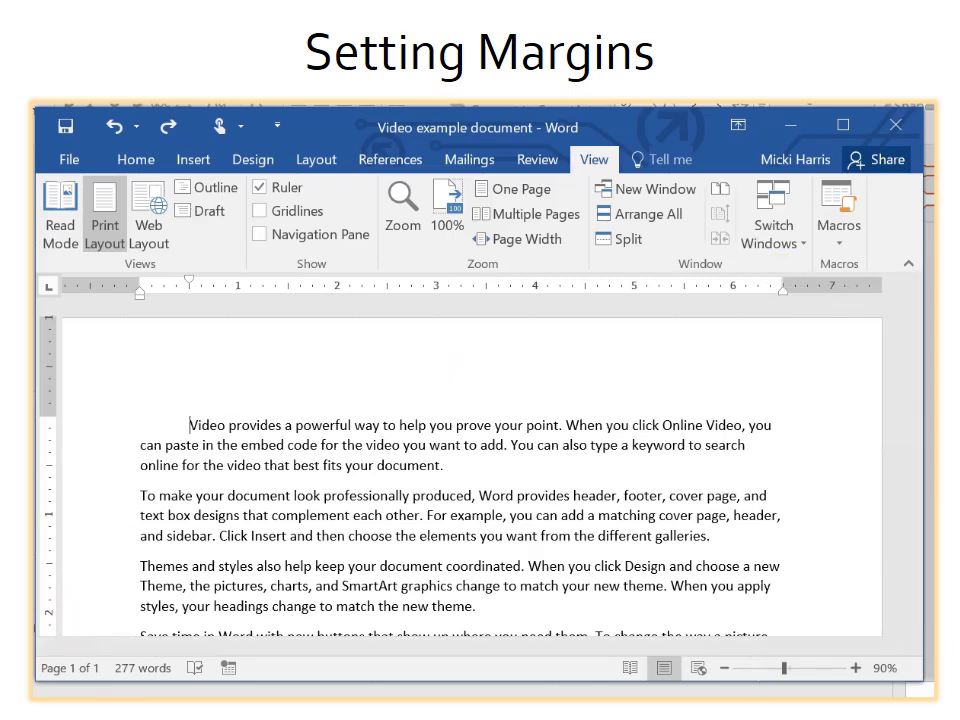
{"action": "left_click_drag", "start_coordinate": [139, 287], "coordinate": [195, 284]}
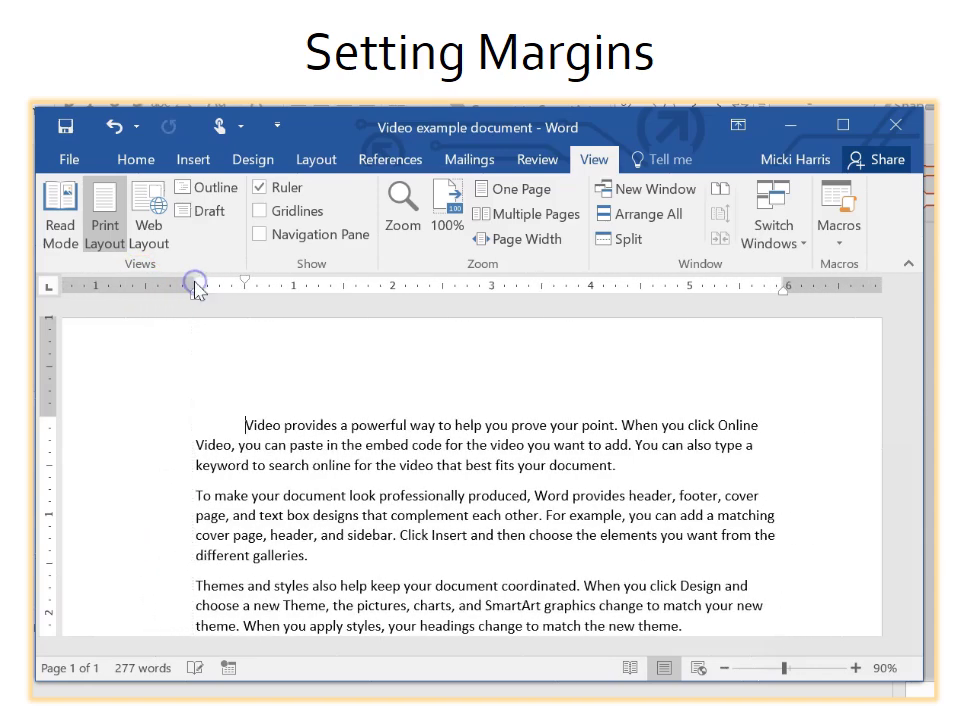
{"action": "left_click_drag", "start_coordinate": [797, 287], "coordinate": [731, 285]}
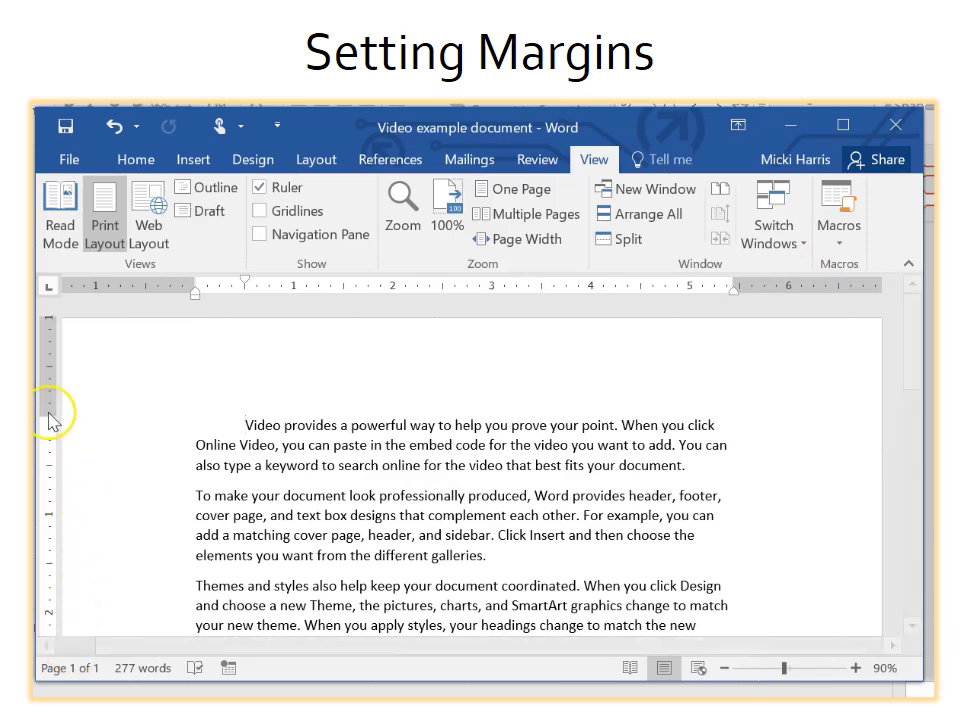
Reduce the top page margin to about 0.75 inch and enlarge the bottom page margin to about 1.5 inches.
{"action": "left_click_drag", "start_coordinate": [47, 418], "coordinate": [45, 392]}
{"action": "scroll", "coordinate": [280, 493], "scroll_direction": "down", "scroll_amount": 15}
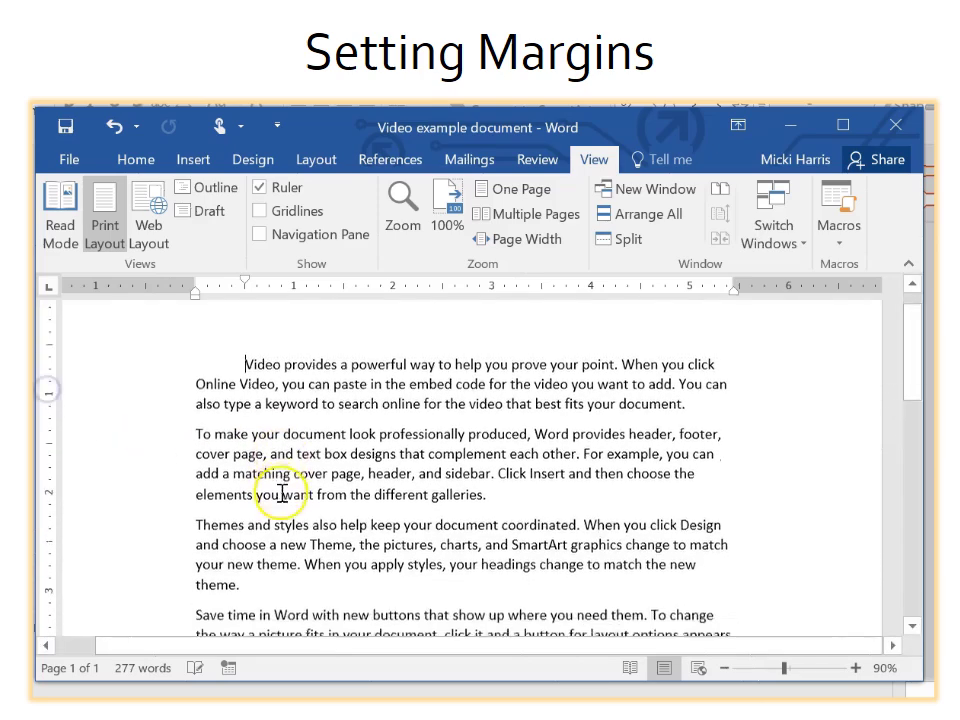
{"action": "scroll", "coordinate": [281, 492], "scroll_direction": "down", "scroll_amount": 3}
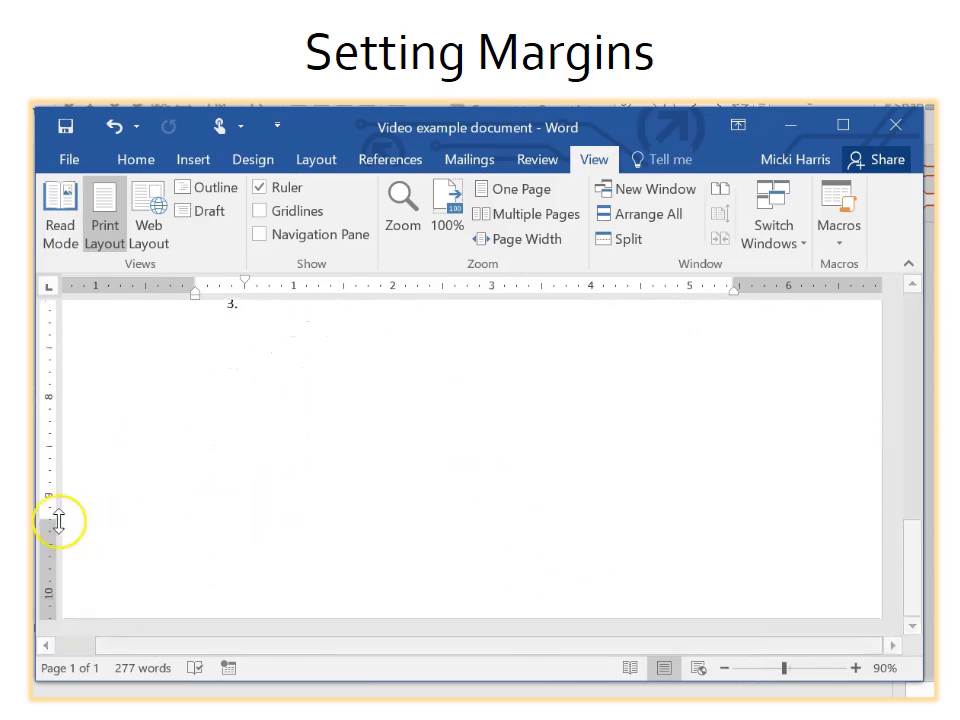
{"action": "left_click_drag", "start_coordinate": [52, 517], "coordinate": [57, 473]}
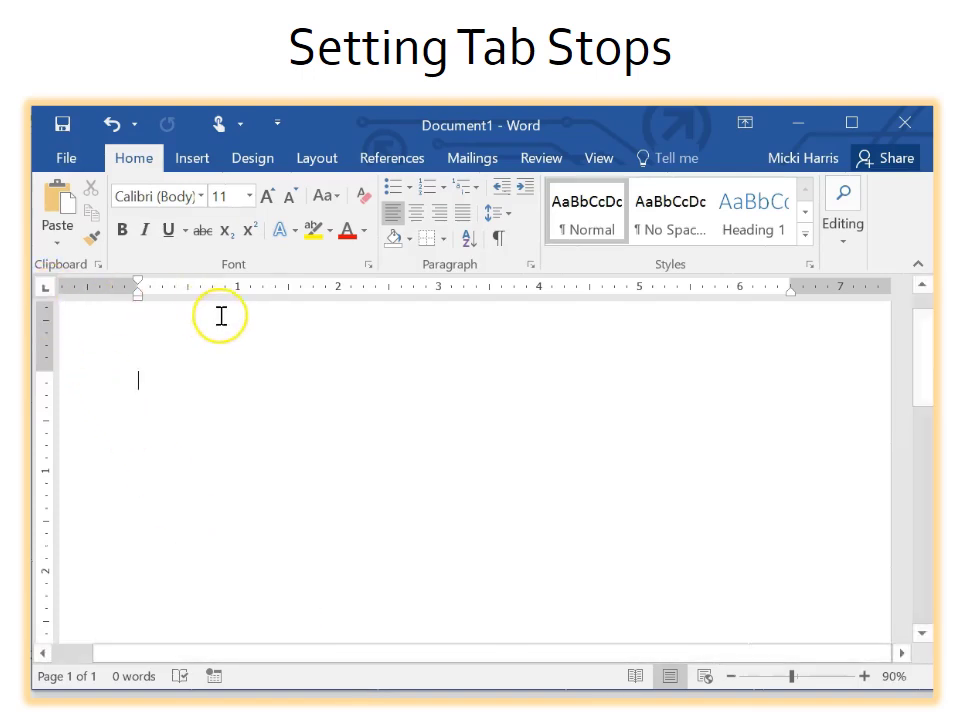
Set left tab stops at 1.5 and 2.5 inches in the blank document, and move the second one to 3 inches.
{"action": "left_click", "coordinate": [291, 289]}
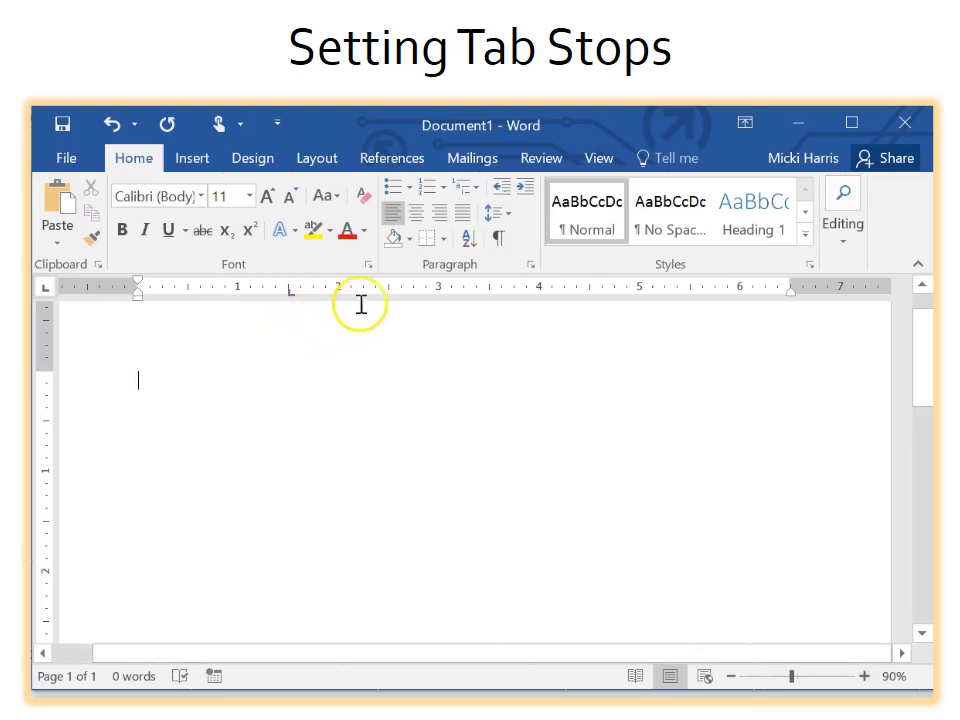
{"action": "left_click", "coordinate": [391, 290]}
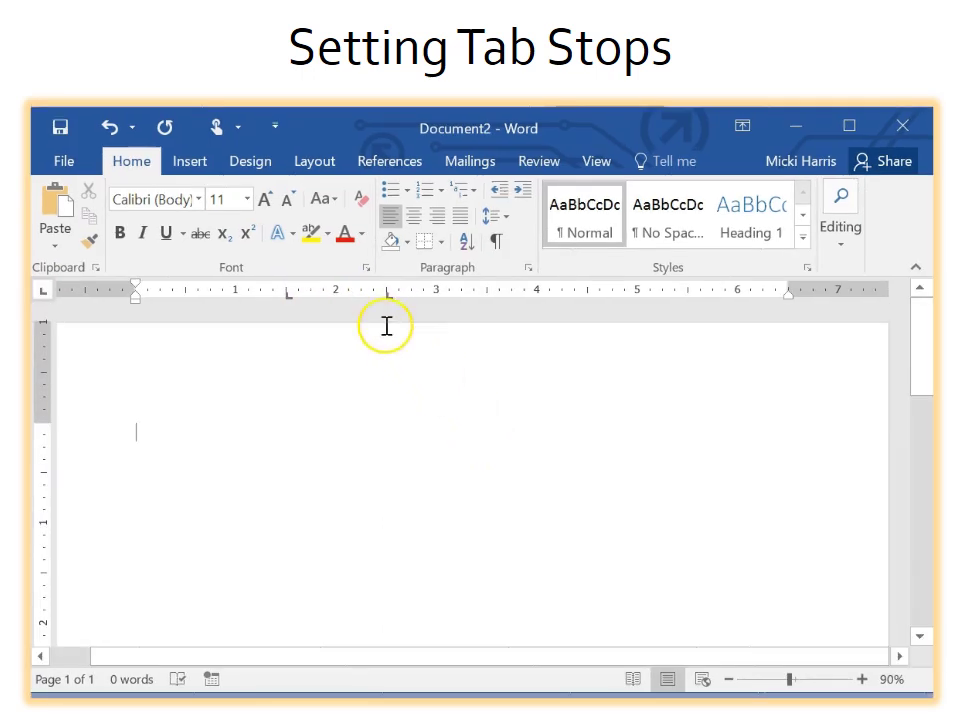
{"action": "left_click_drag", "start_coordinate": [389, 293], "coordinate": [437, 294]}
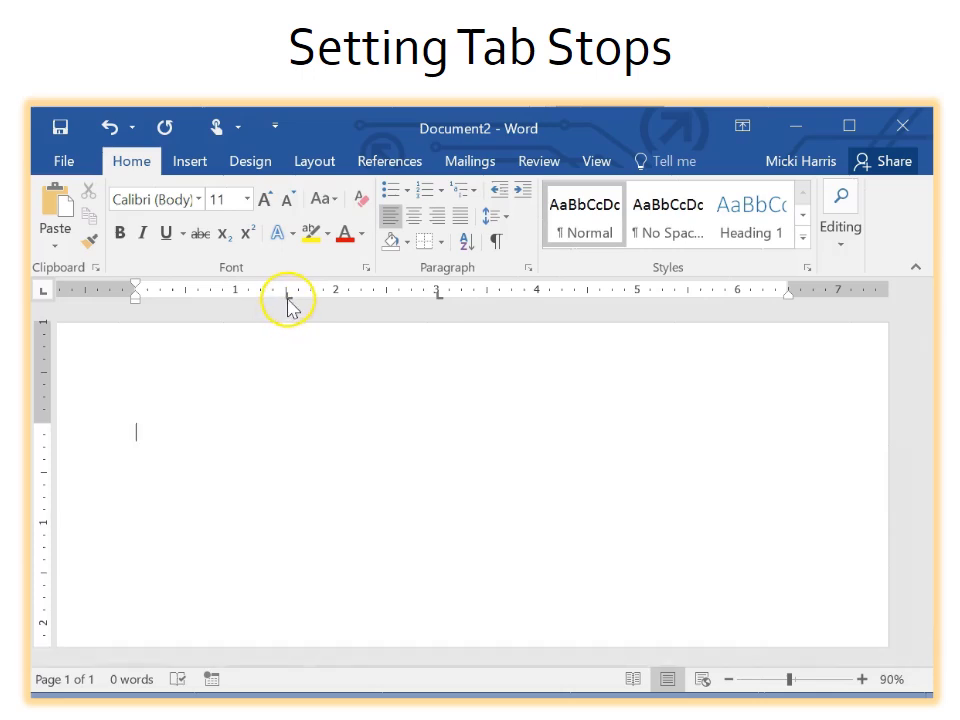
Remove the left tab stops at 1.5 and 3 inches from the ruler.
{"action": "left_click_drag", "start_coordinate": [287, 305], "coordinate": [287, 347]}
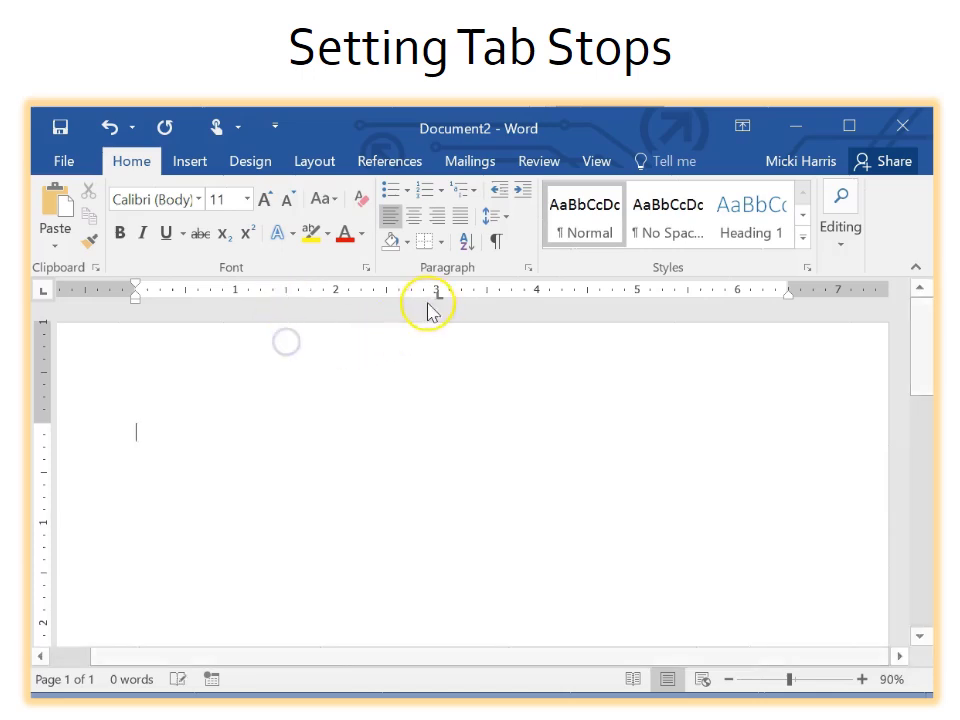
{"action": "left_click_drag", "start_coordinate": [440, 300], "coordinate": [441, 332]}
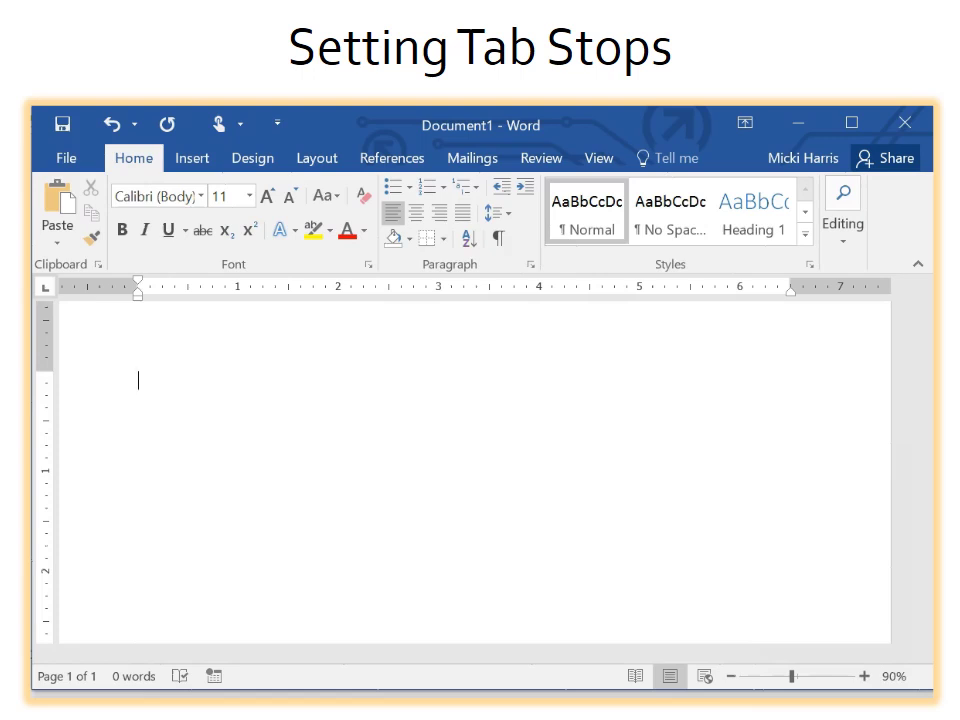
Set a center tab stop at 1 inch and a right tab stop at 3 inches in the blank document.
{"action": "left_click", "coordinate": [45, 287]}
{"action": "left_click", "coordinate": [237, 288]}
{"action": "left_click", "coordinate": [46, 288]}
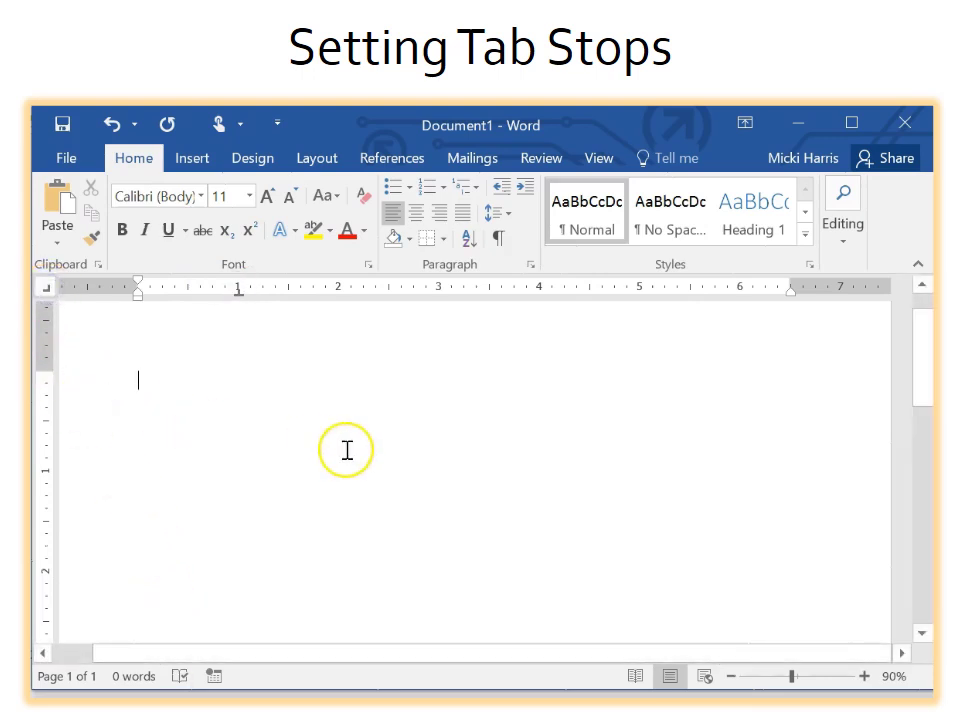
{"action": "left_click", "coordinate": [437, 289]}
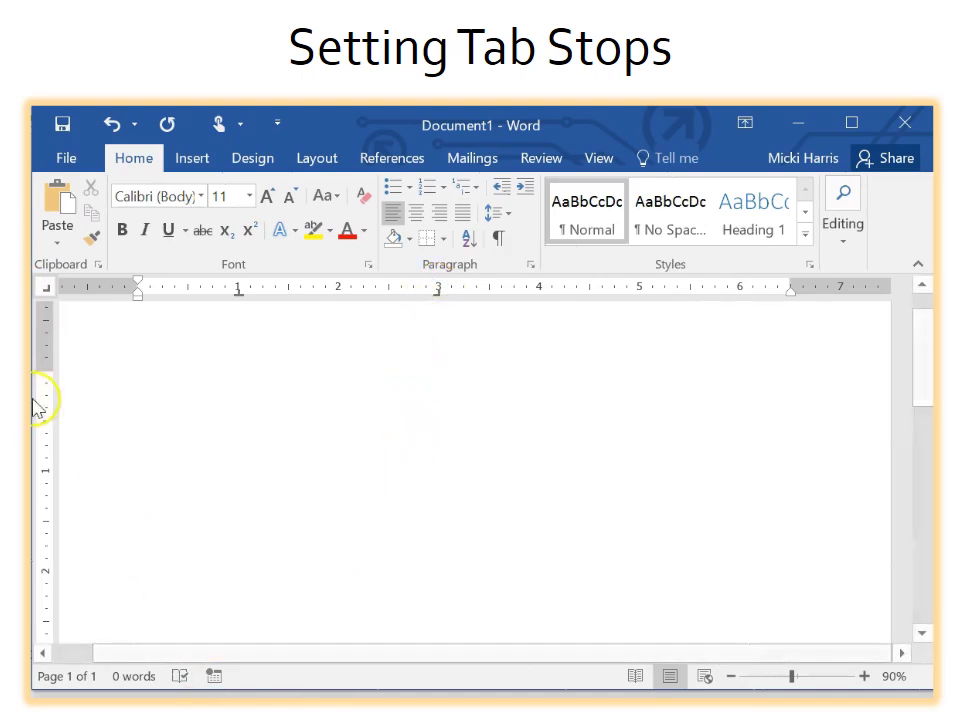
Add a decimal tab stop at 5 inches and a bar tab at 4 inches.
{"action": "left_click", "coordinate": [45, 288]}
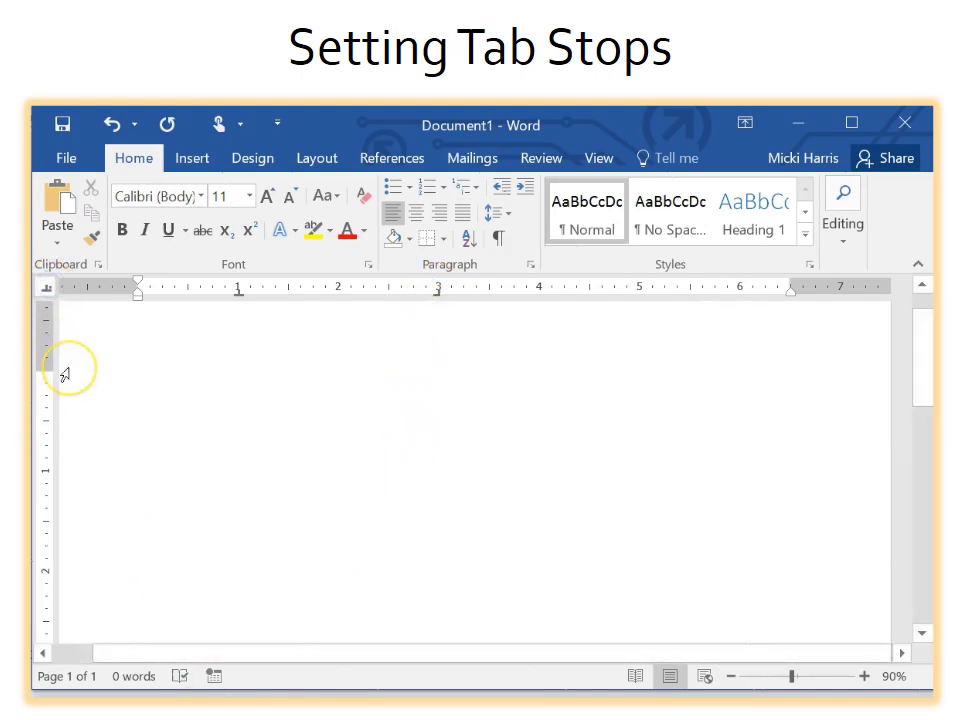
{"action": "left_click", "coordinate": [45, 288]}
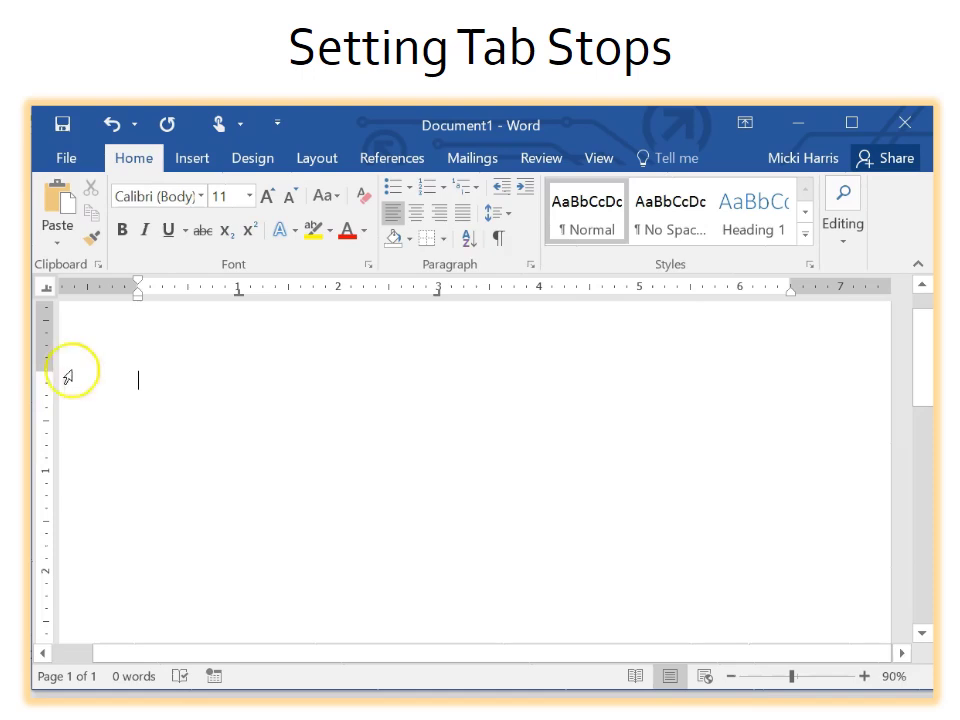
{"action": "left_click", "coordinate": [638, 290]}
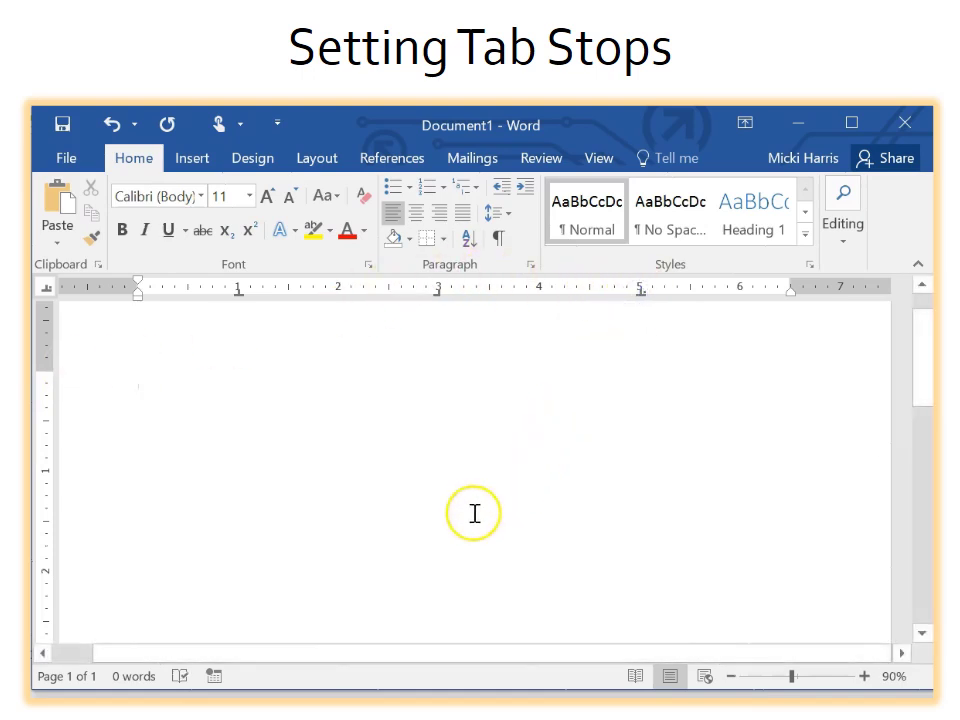
{"action": "left_click", "coordinate": [45, 288]}
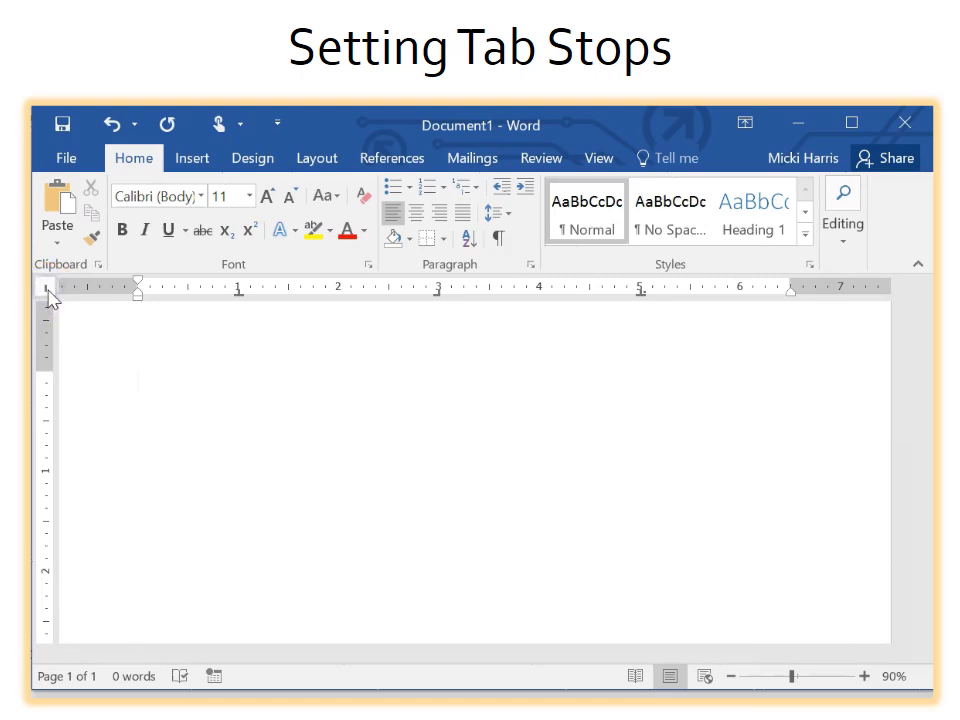
{"action": "left_click", "coordinate": [540, 290]}
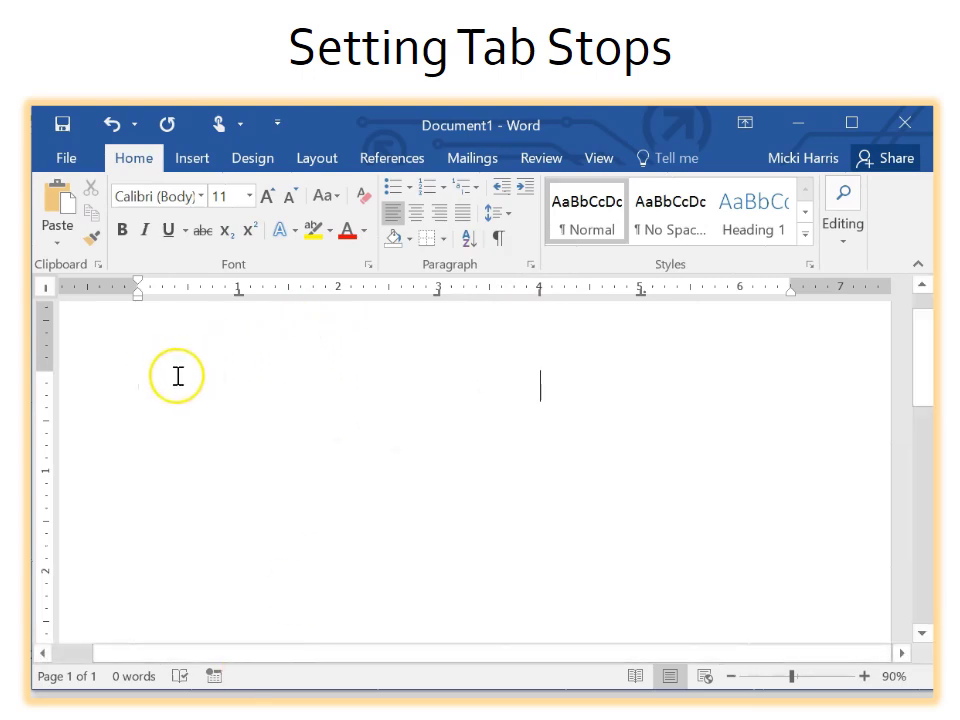
Enter the first tabbed row with a person's first name, "President" and "$100,000.00" aligned at the three text tab stops.
{"action": "key", "text": "Tab"}
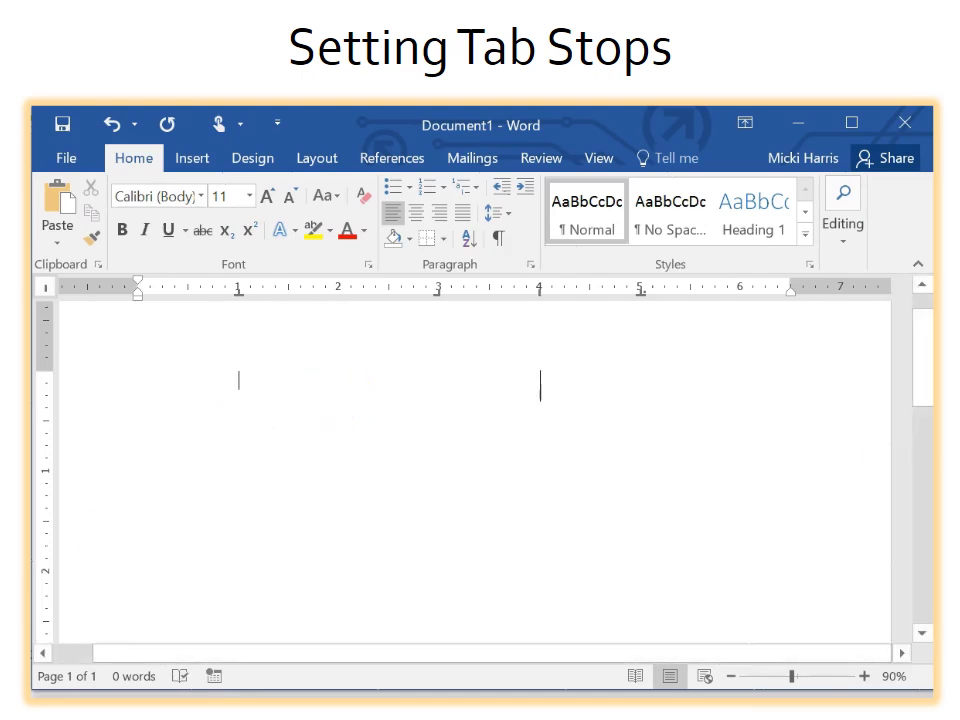
{"action": "type", "text": "Susan\t"}
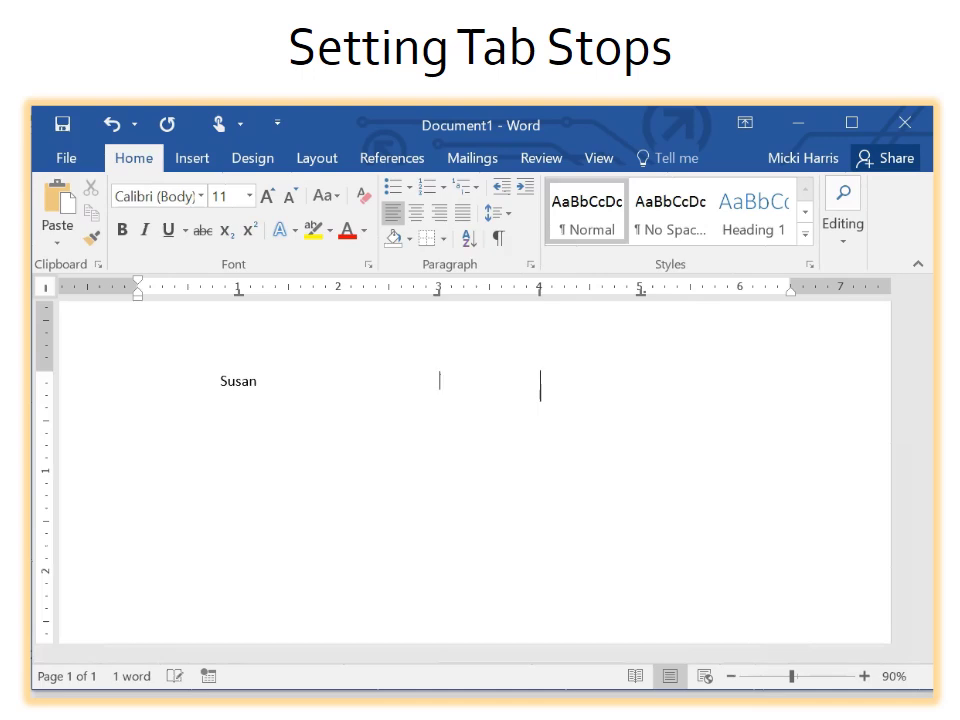
{"action": "type", "text": "President\t"}
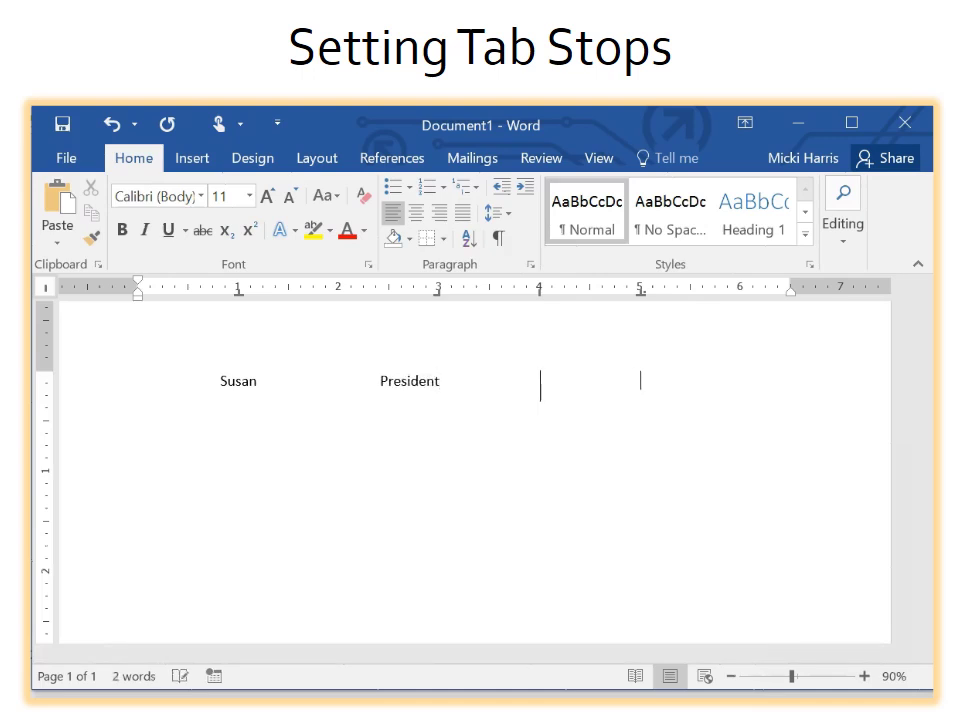
{"action": "type", "text": "$100,000.00"}
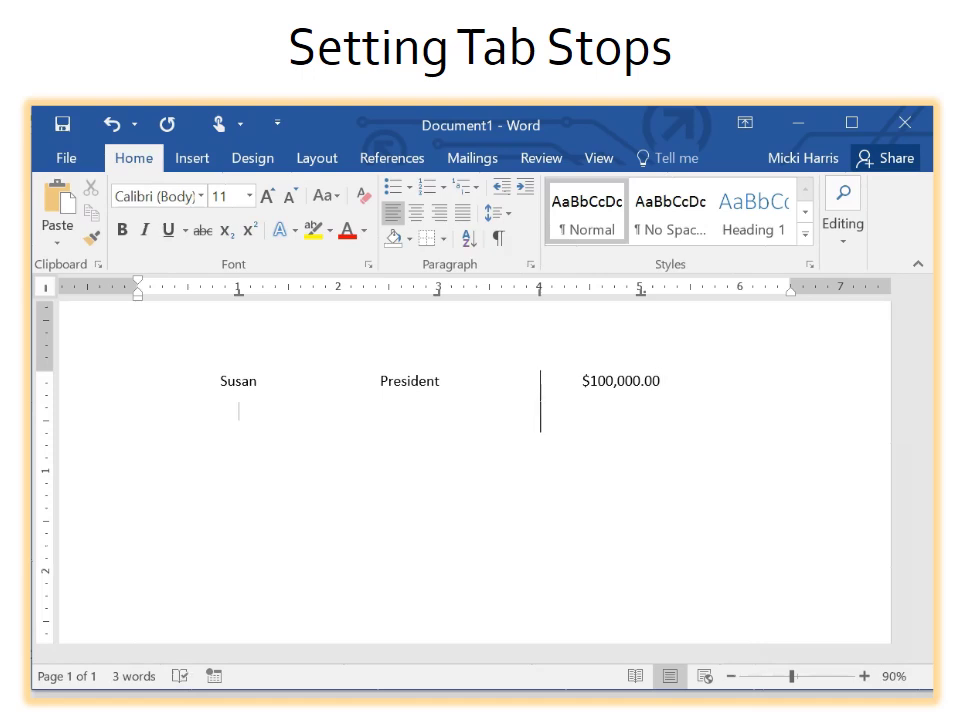
Enter the second tabbed row with another first name, "Vice-President" and "$75,000.00" at the same tab stops.
{"action": "type", "text": "Wesley\tVice-Pre"}
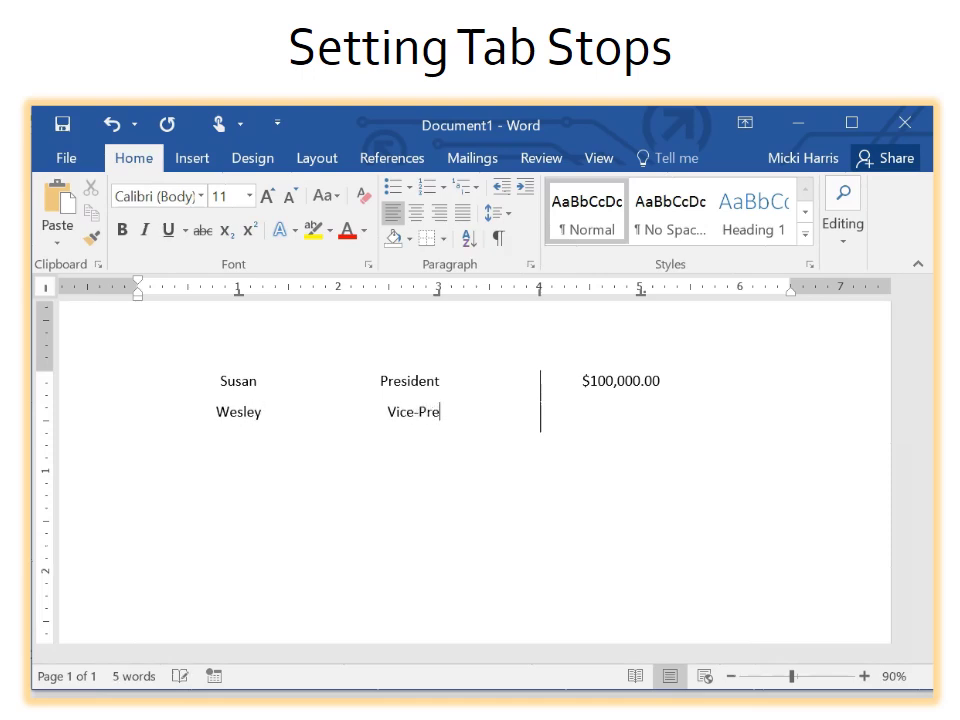
{"action": "type", "text": "sident"}
{"action": "key", "text": "Tab"}
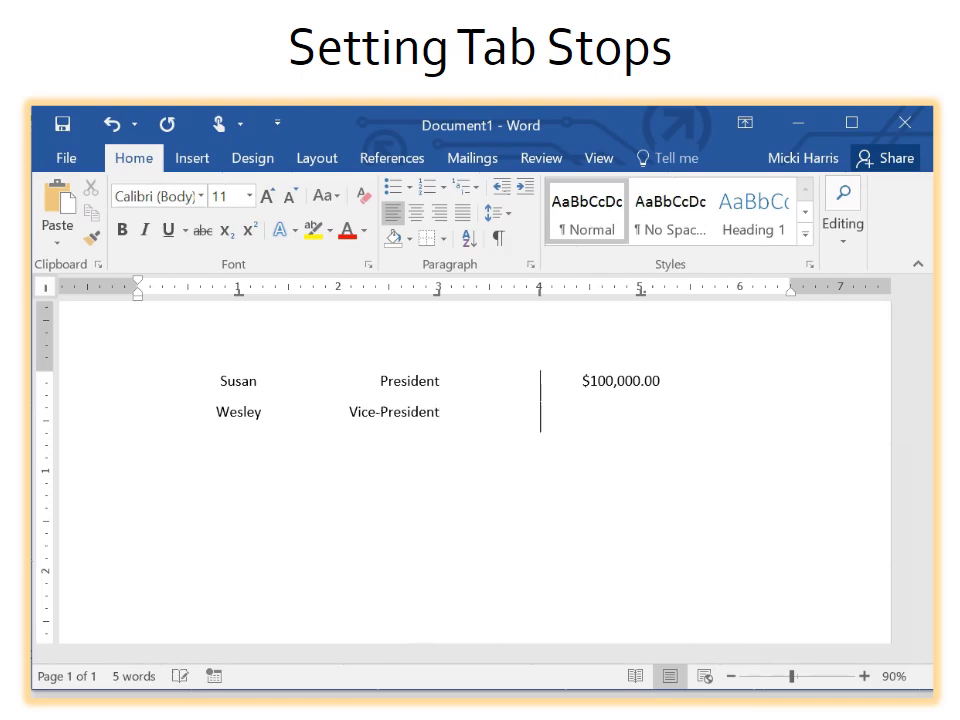
{"action": "type", "text": "$75,000.00"}
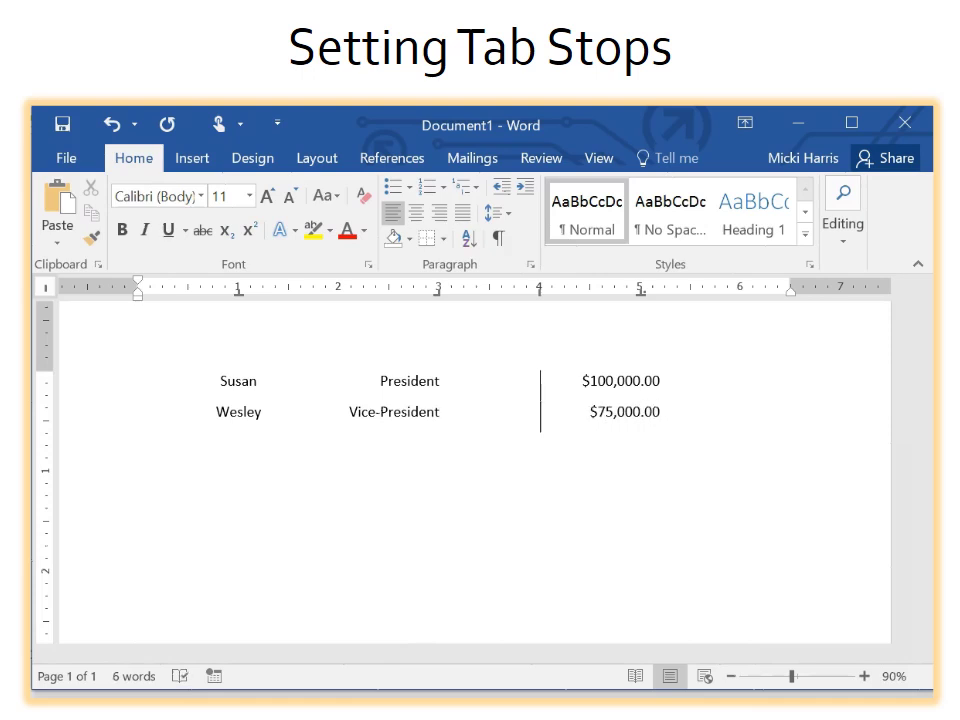